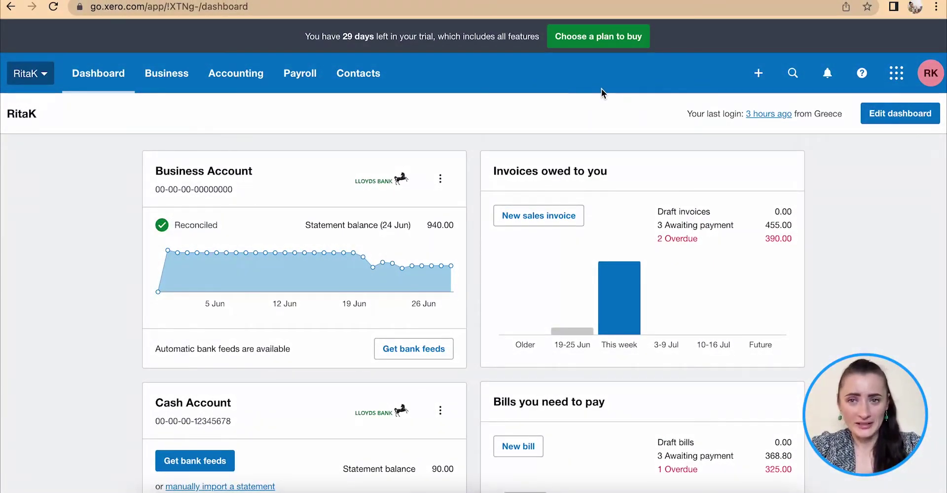
Start a new purchase order from the list of purchase orders and check its options for attaching files
left_click(759, 75)
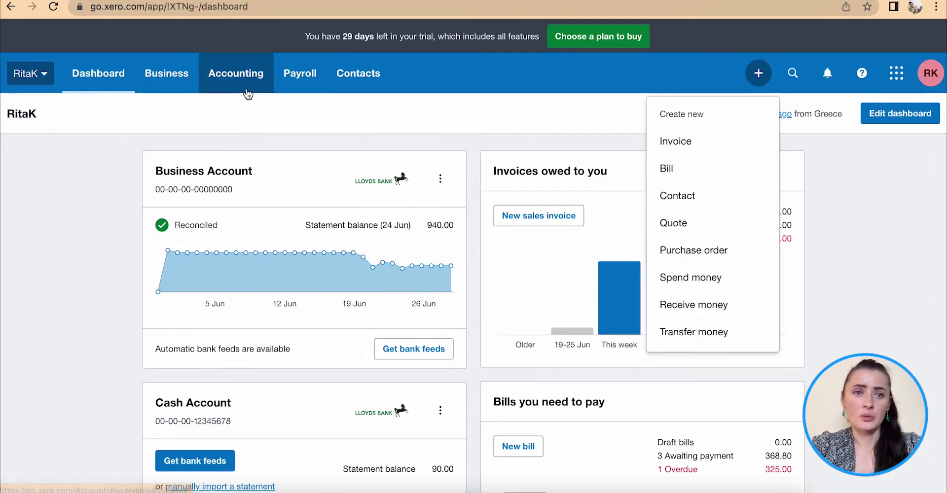
left_click(167, 76)
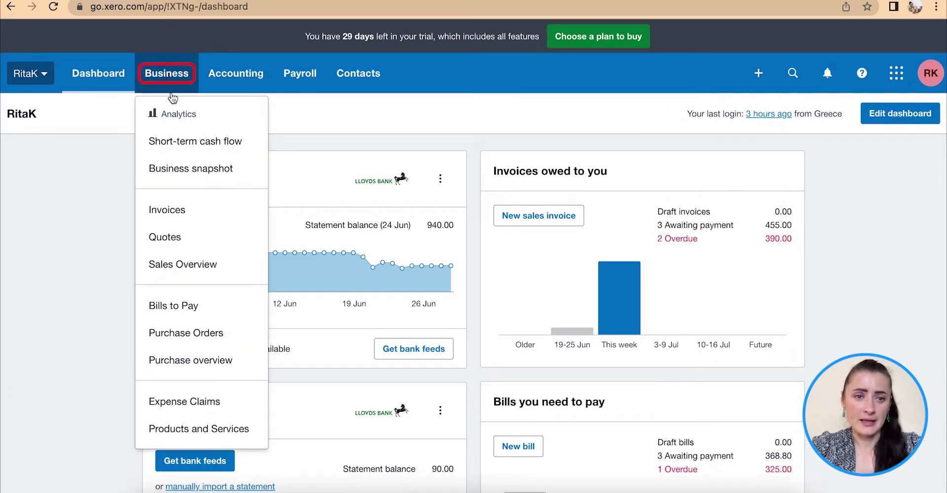
left_click(194, 335)
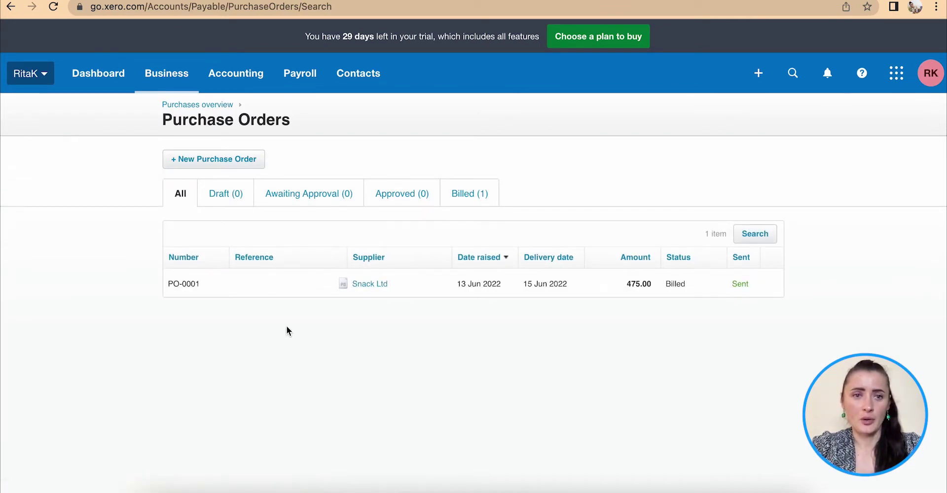
left_click(202, 160)
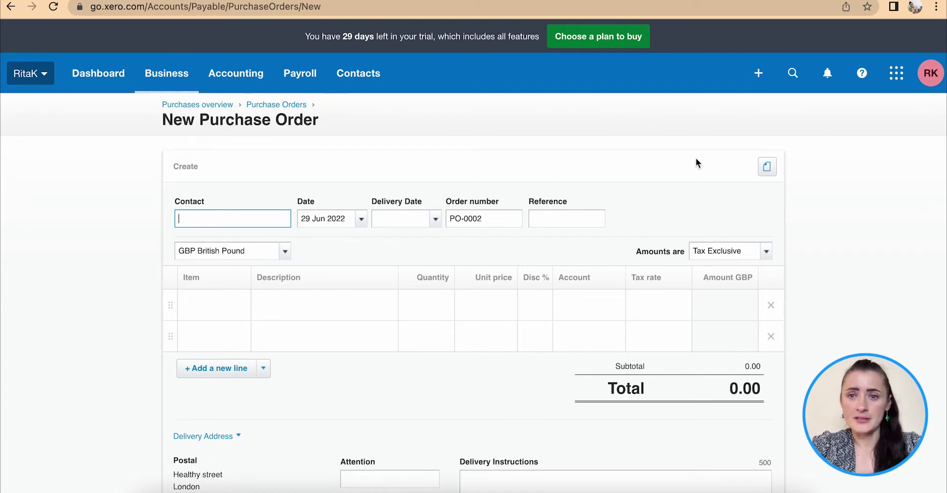
left_click(771, 171)
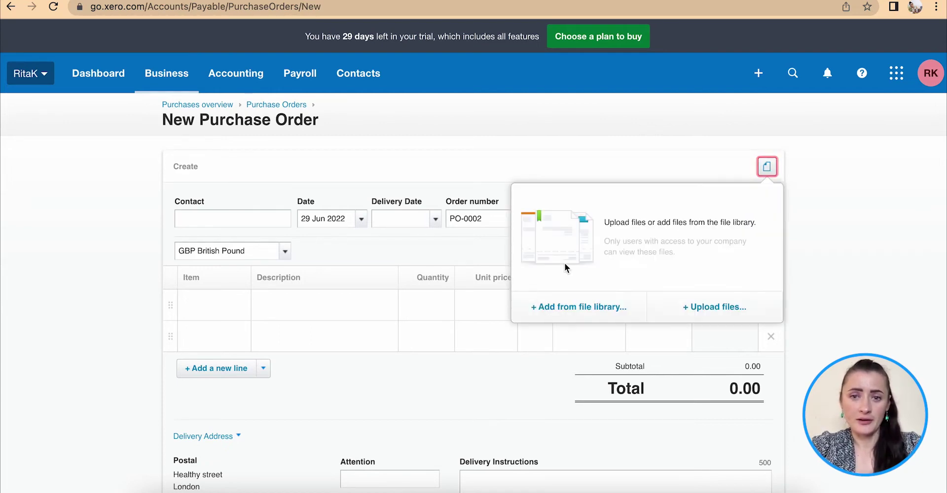
left_click(590, 159)
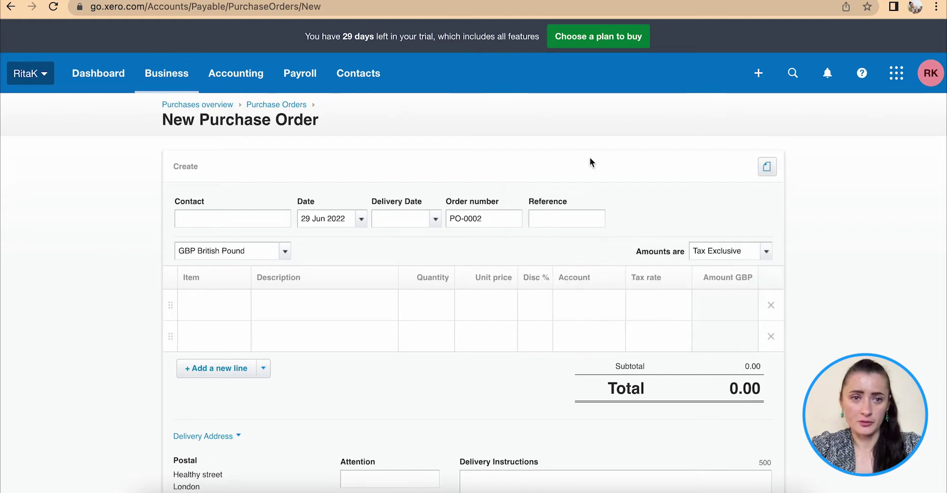
Set the existing supplier Snack Ltd as the purchase order's contact
left_click(262, 219)
type("sb")
key("BackSpace")
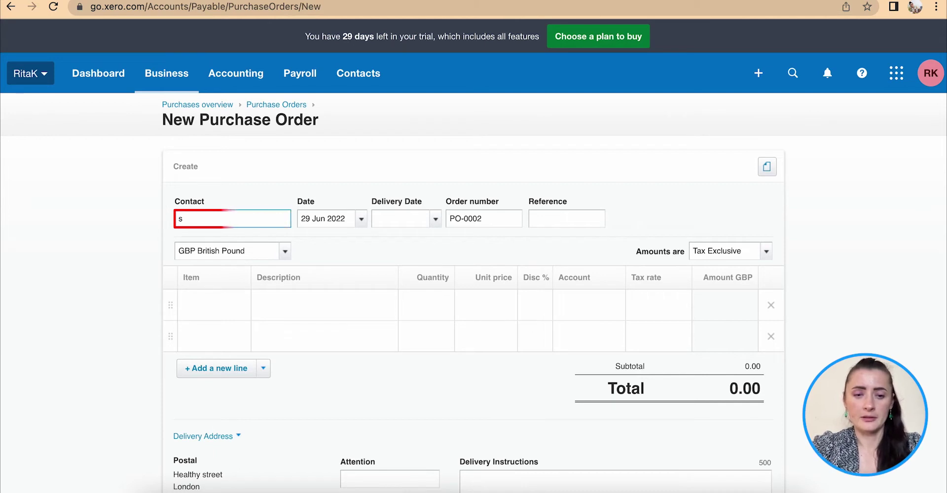
type("na")
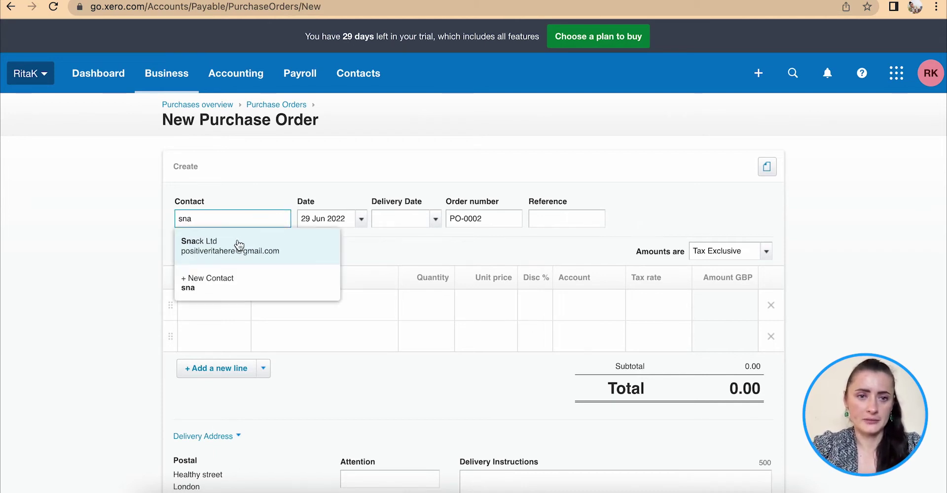
left_click(235, 241)
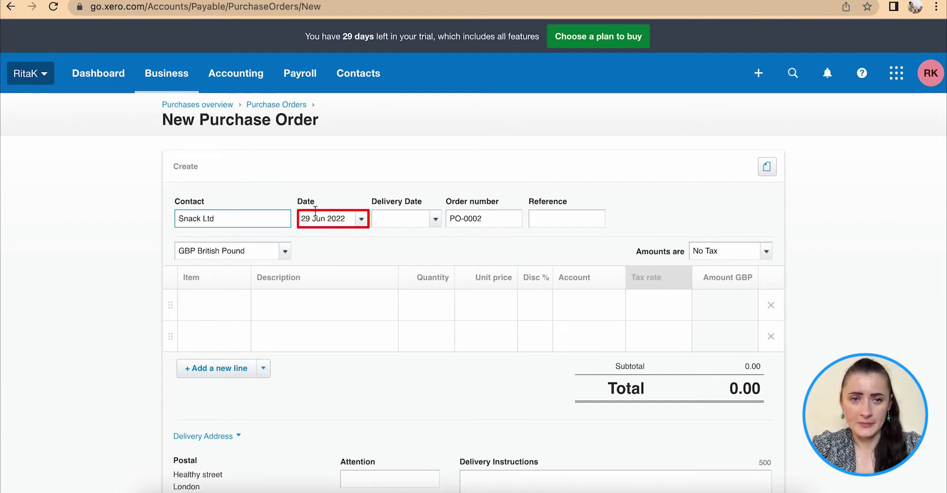
Set the purchase order date to 24 Jun 2022 and the delivery date to 30 Jun 2022
left_click(358, 226)
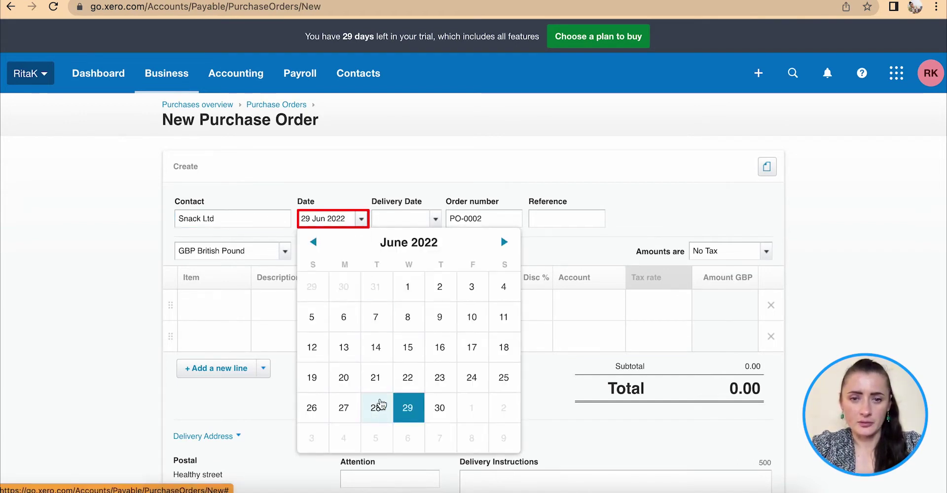
left_click(470, 377)
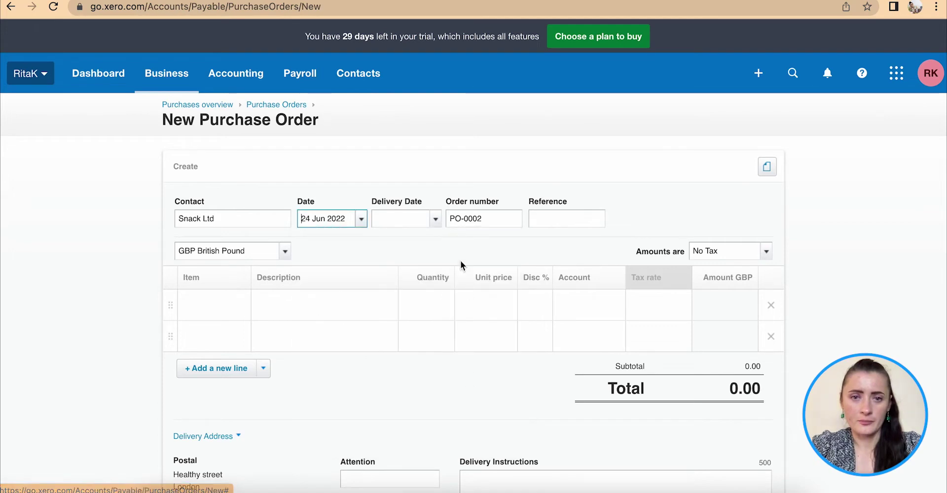
left_click(432, 223)
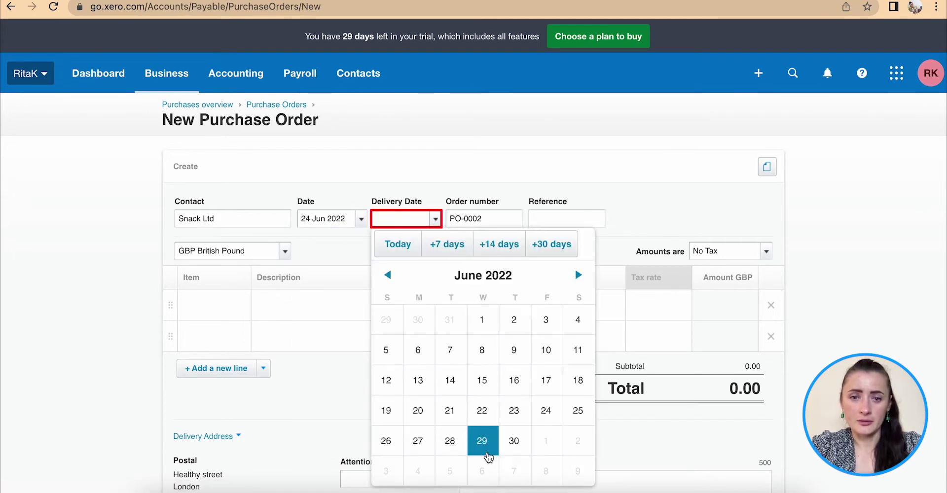
left_click(514, 442)
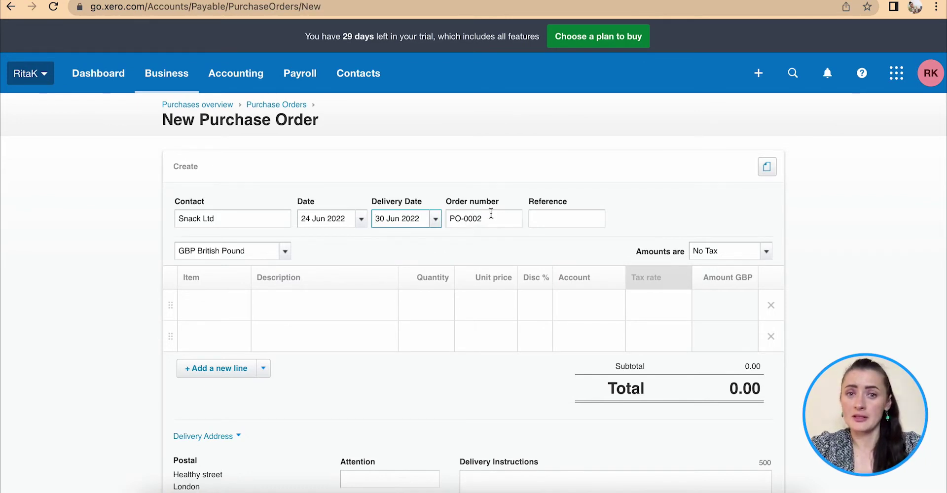
Check the reference field, the available currencies and the tax treatment options of the purchase order
left_click(547, 219)
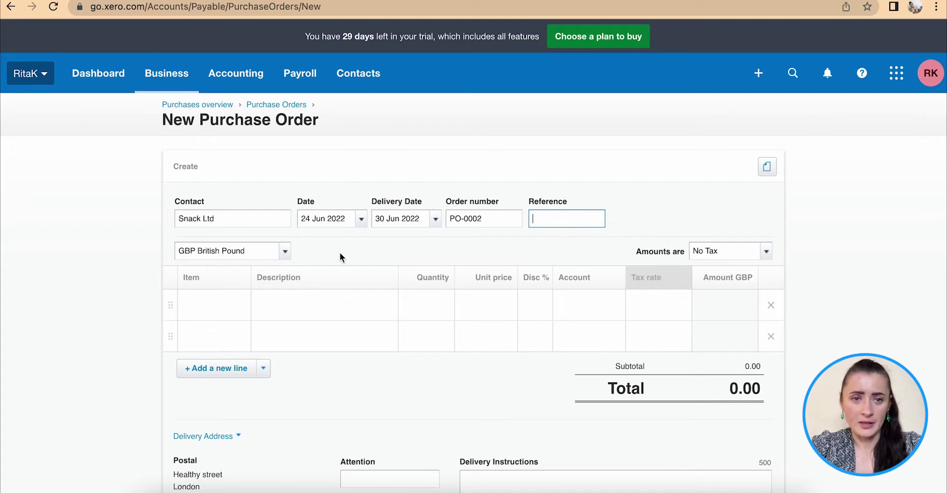
left_click(284, 252)
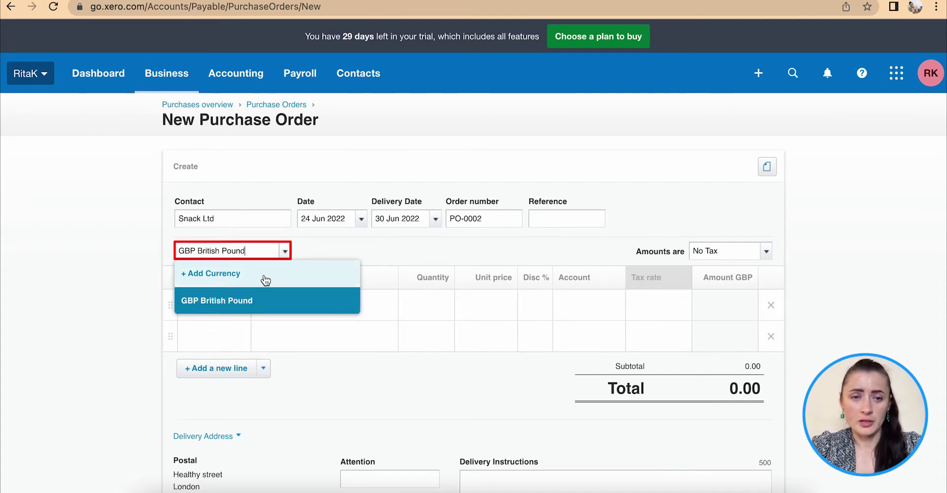
left_click(322, 248)
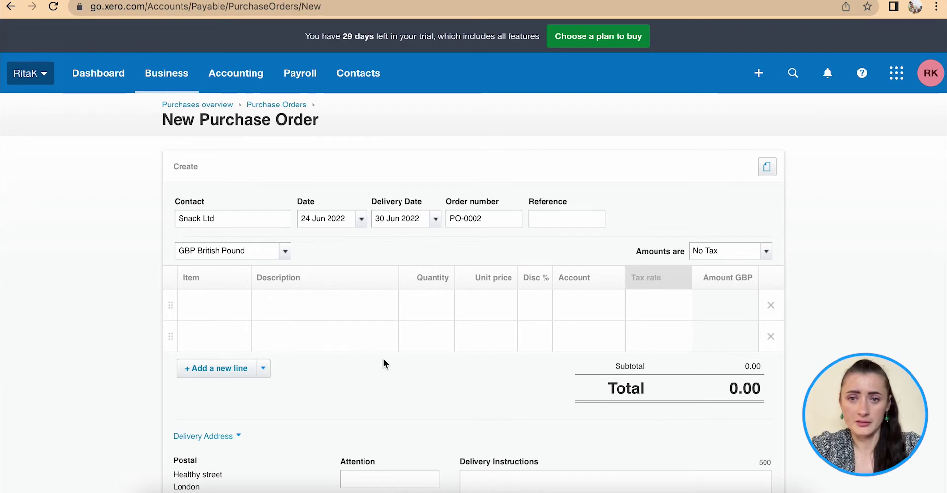
scroll(383, 359, "down", 1)
left_click(768, 229)
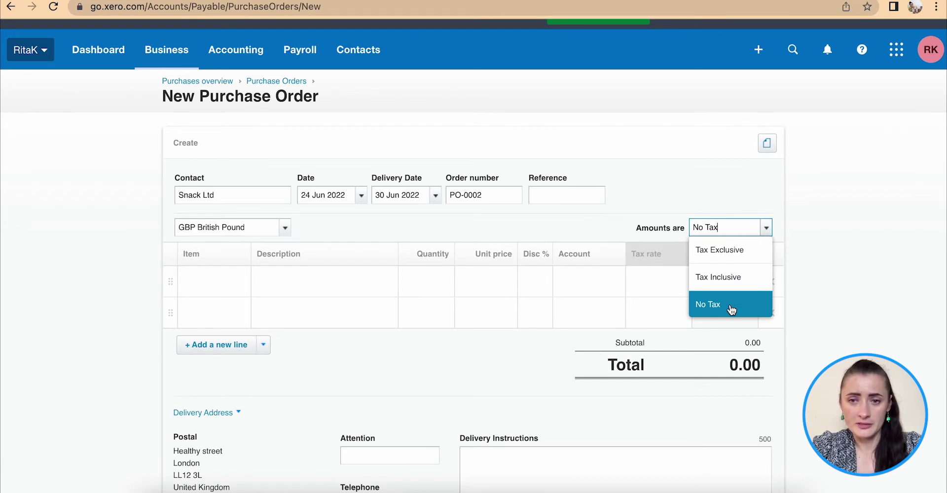
left_click(212, 285)
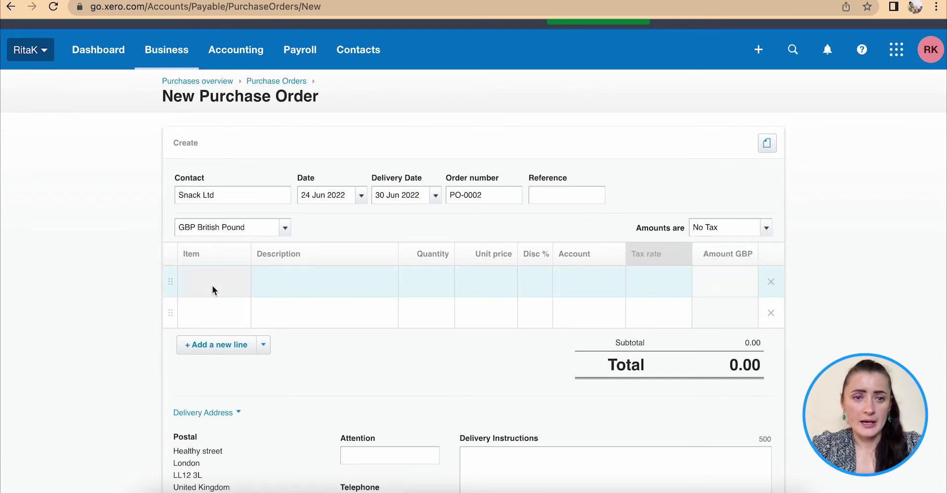
Add PR-2: Snack bar - hazelnuts and PR-7: Protein bar - chocolate as the first two order lines
left_click(242, 283)
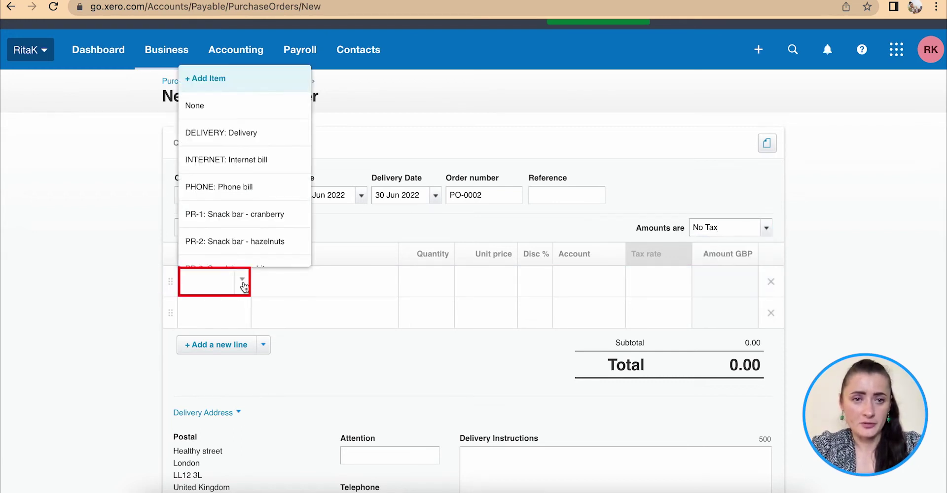
scroll(248, 222, "down", 2)
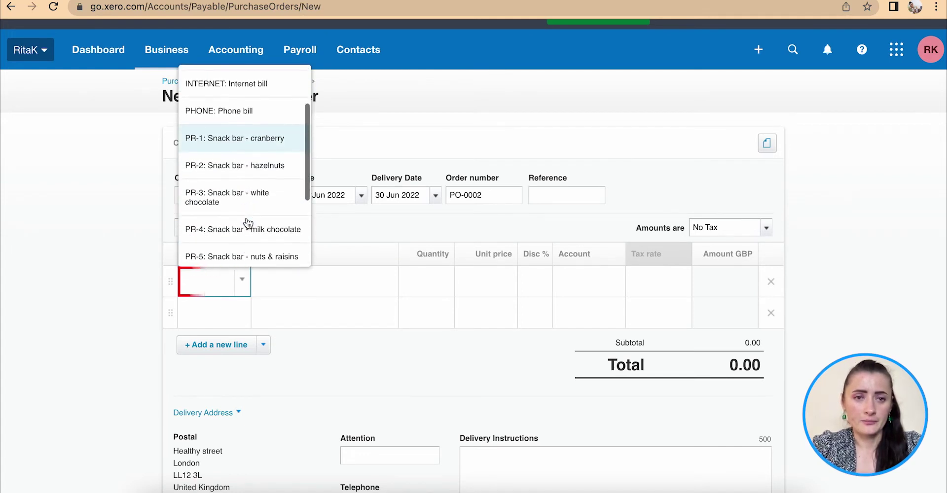
left_click(249, 165)
left_click(226, 312)
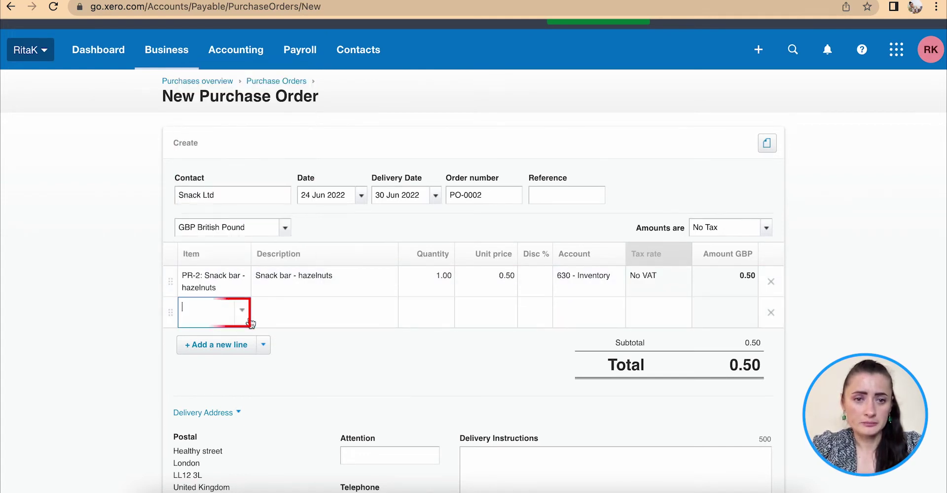
left_click(248, 321)
scroll(254, 260, "down", 5)
scroll(253, 262, "down", 3)
left_click(253, 218)
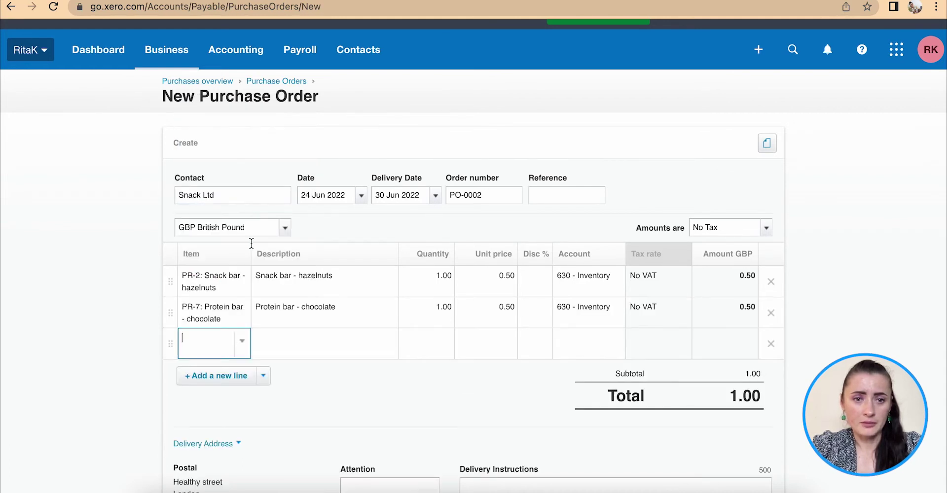
Add PR-3: Snack bar - white chocolate and PR-6: Protein bar - cream&cookies as the third and fourth order lines
left_click(241, 340)
scroll(249, 244, "down", 1)
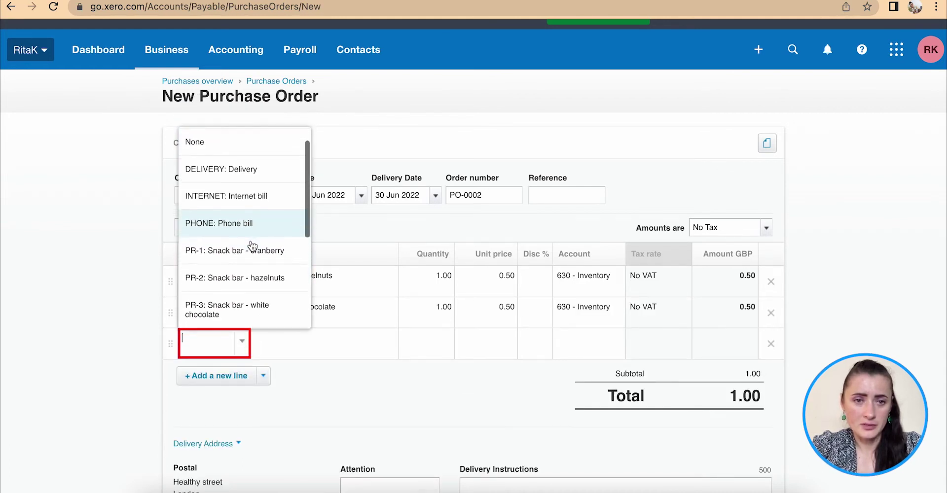
scroll(251, 245, "down", 2)
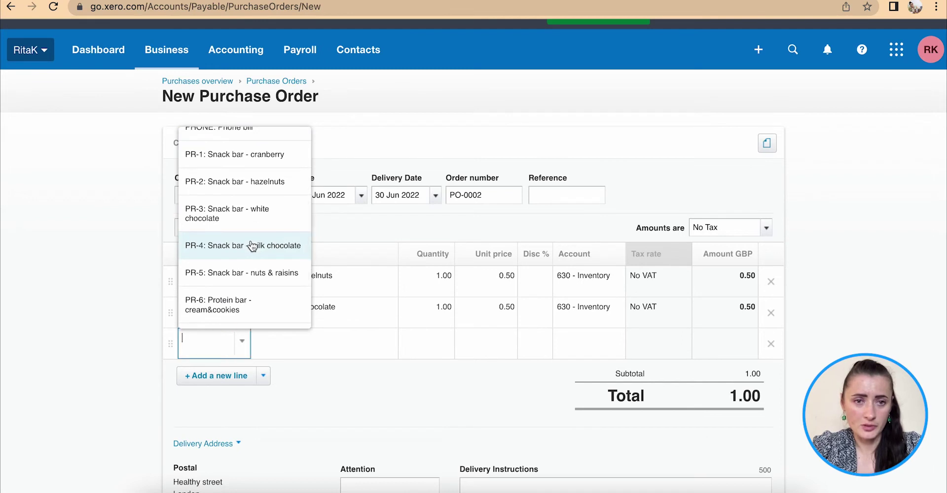
left_click(247, 213)
left_click(242, 372)
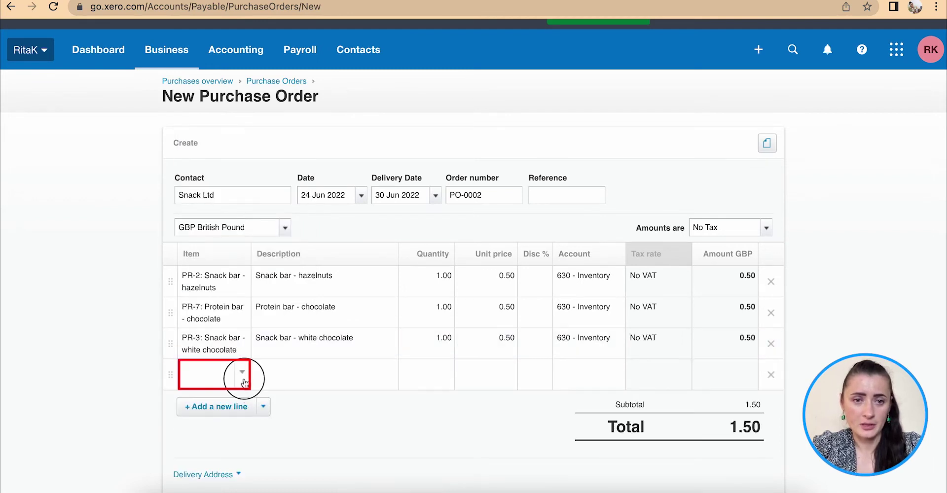
scroll(243, 310, "down", 5)
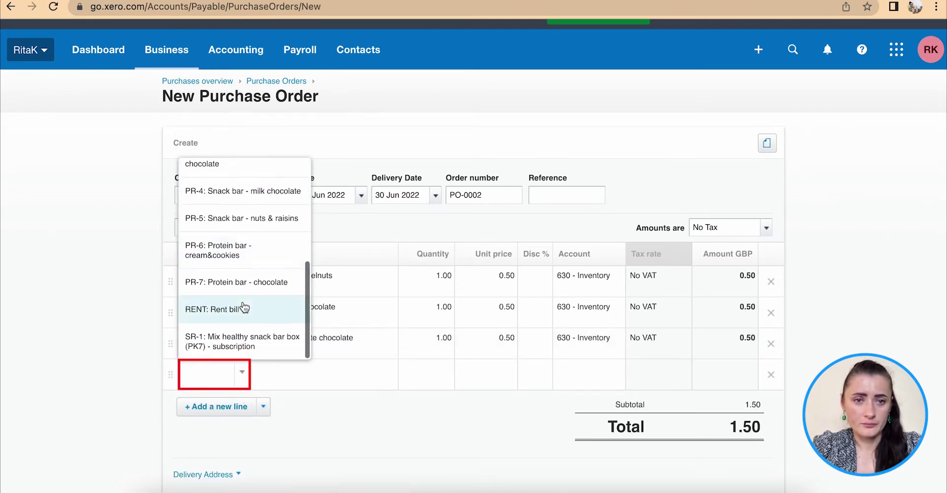
left_click(234, 260)
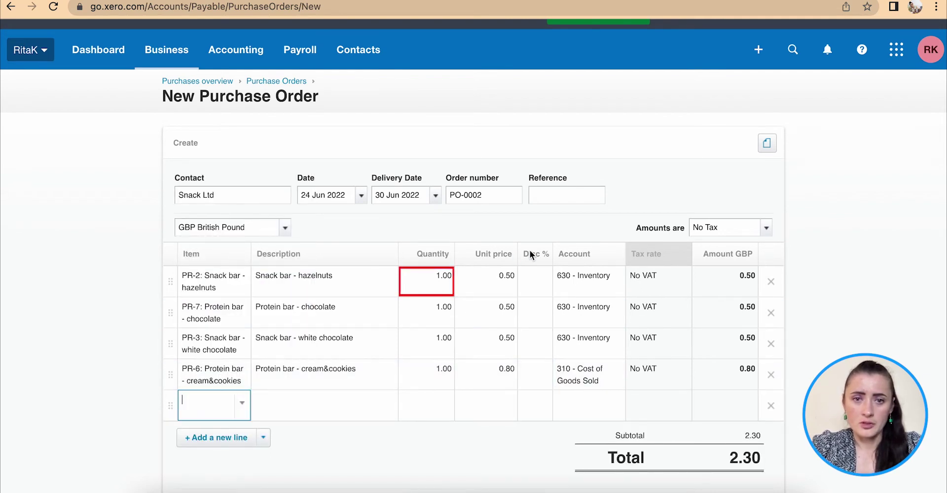
Set the quantity of all four order lines to 100
left_click(445, 274)
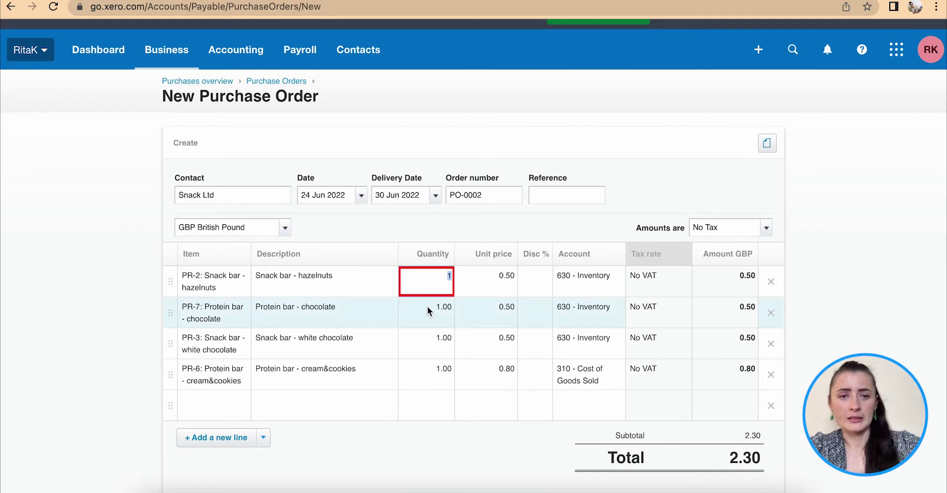
type("100")
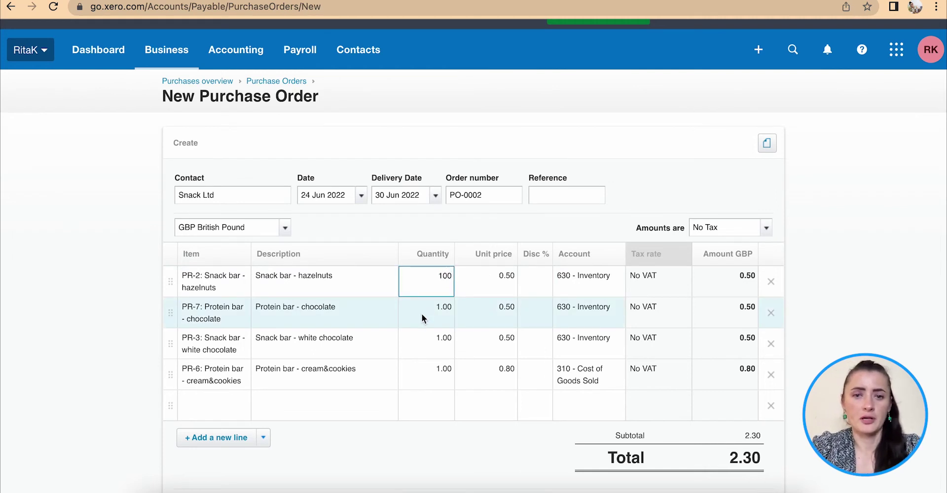
left_click(421, 313)
type("100")
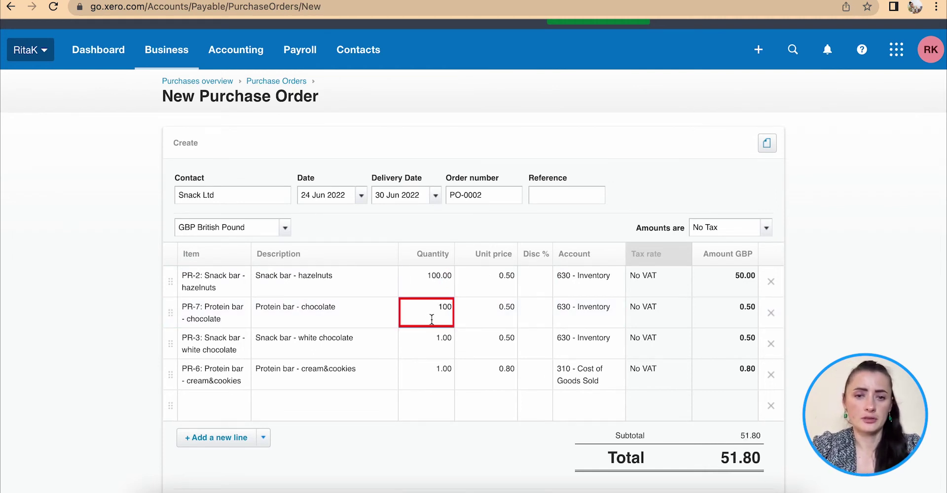
left_click(433, 349)
type("100")
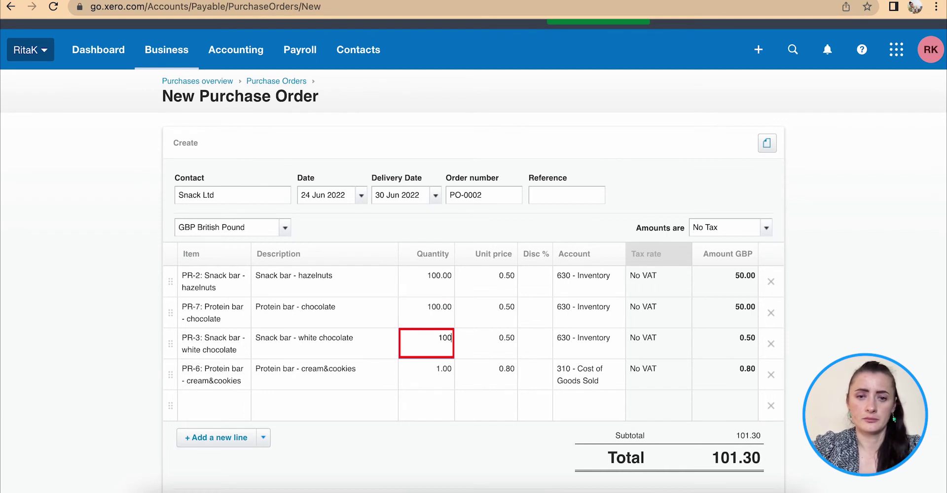
left_click(437, 371)
type("10")
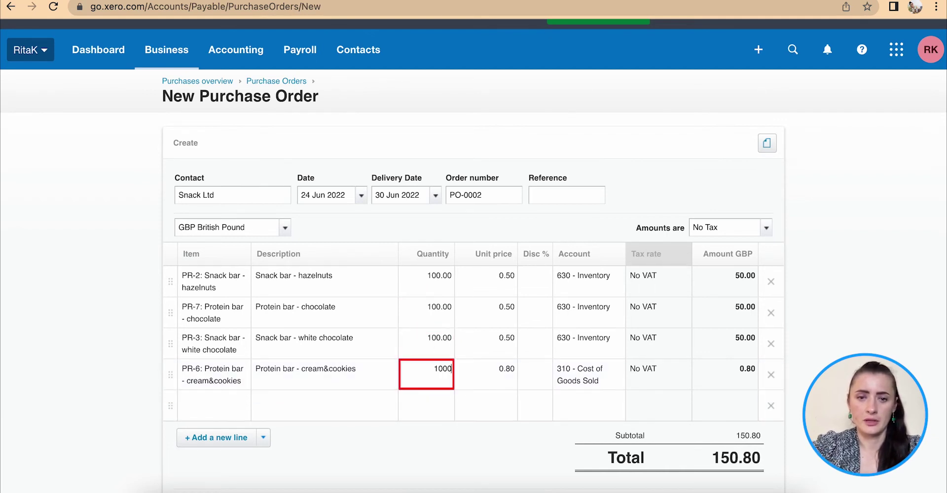
type("0")
left_click(495, 371)
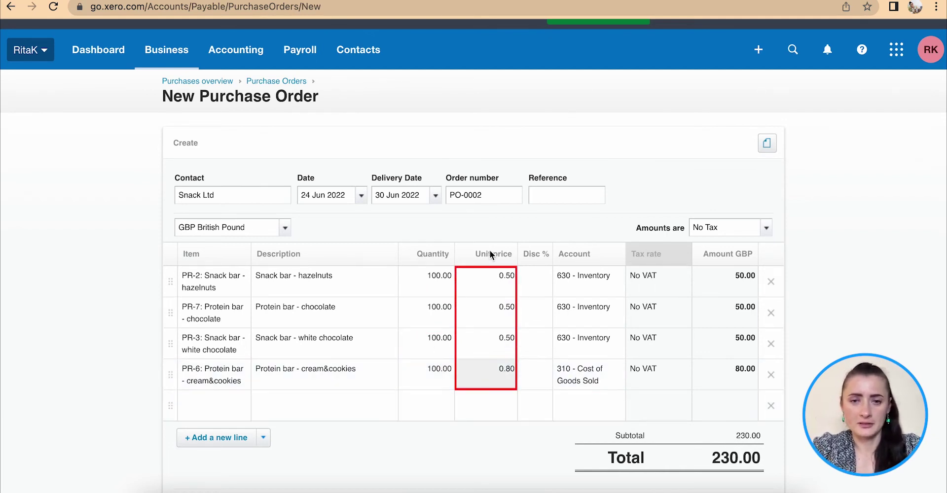
Check the first line's unit price, the account of the PR-6 line and the options for adding several new lines
left_click(498, 282)
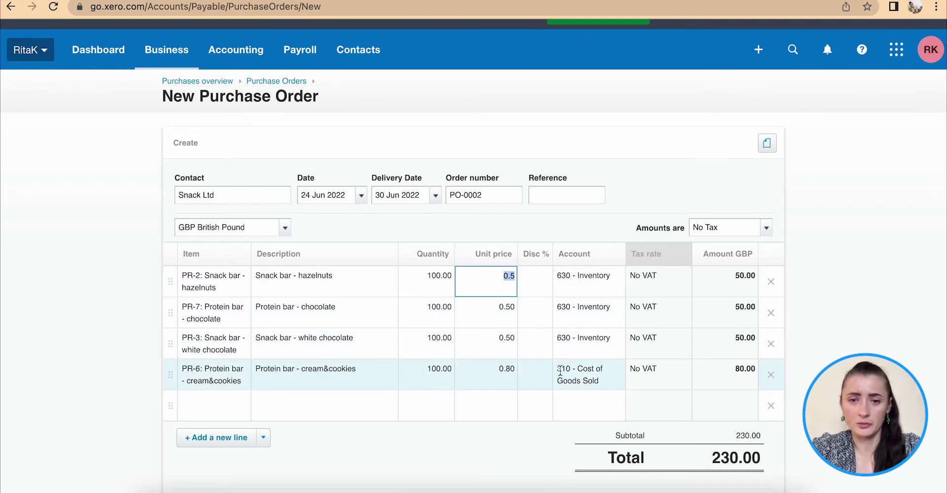
left_click(577, 375)
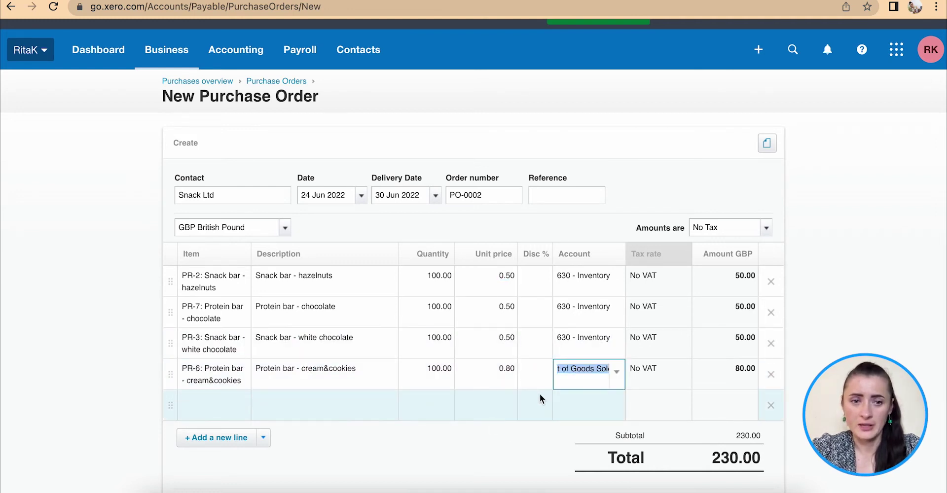
scroll(539, 393, "down", 3)
left_click(263, 301)
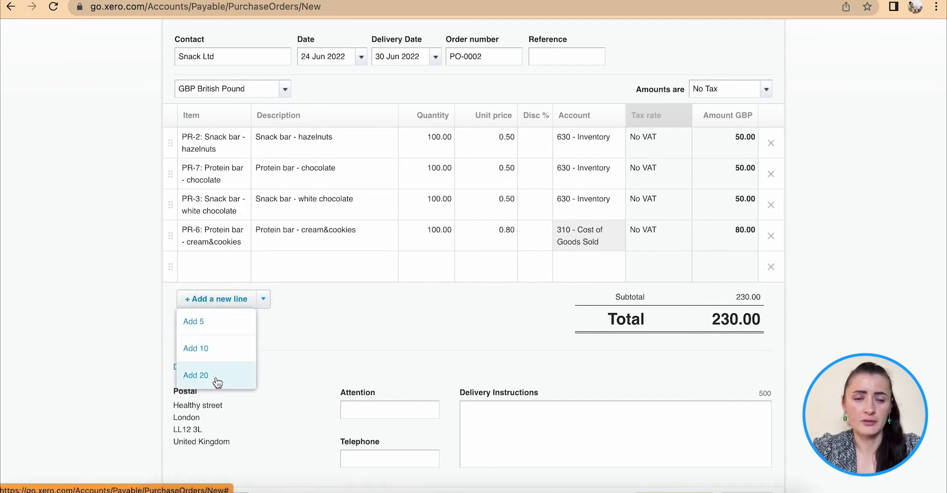
left_click(290, 342)
scroll(316, 335, "down", 1)
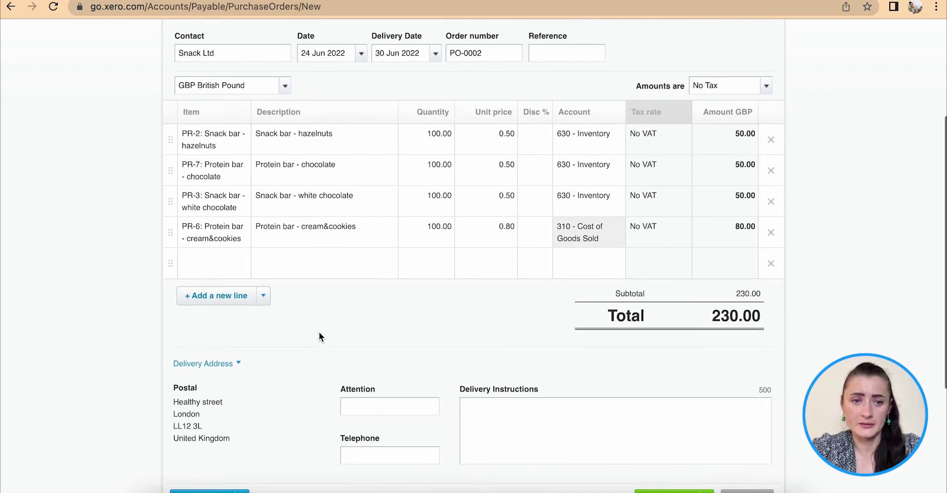
Check the delivery section's attention, telephone and delivery instructions fields
scroll(318, 337, "down", 5)
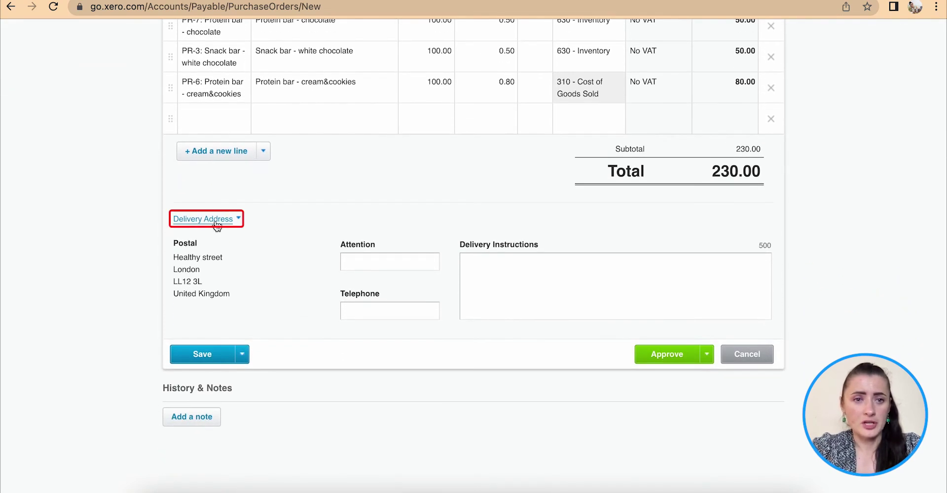
left_click(369, 260)
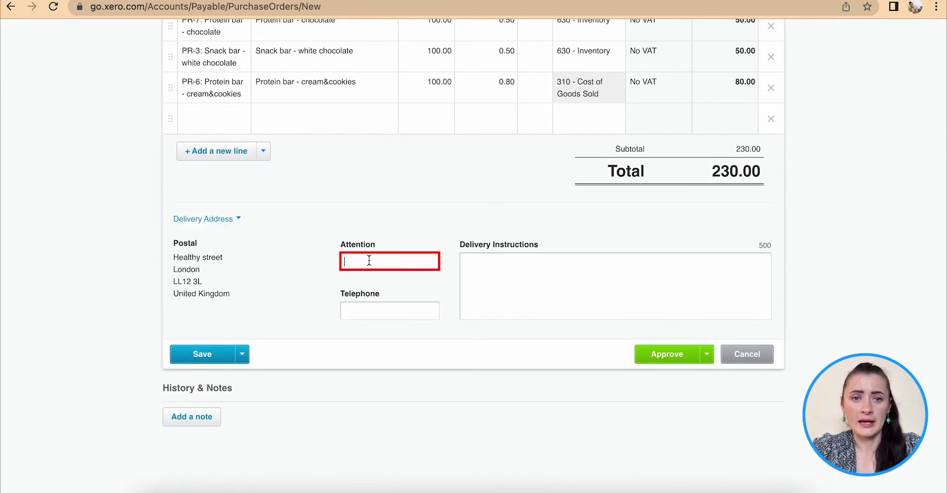
left_click(387, 307)
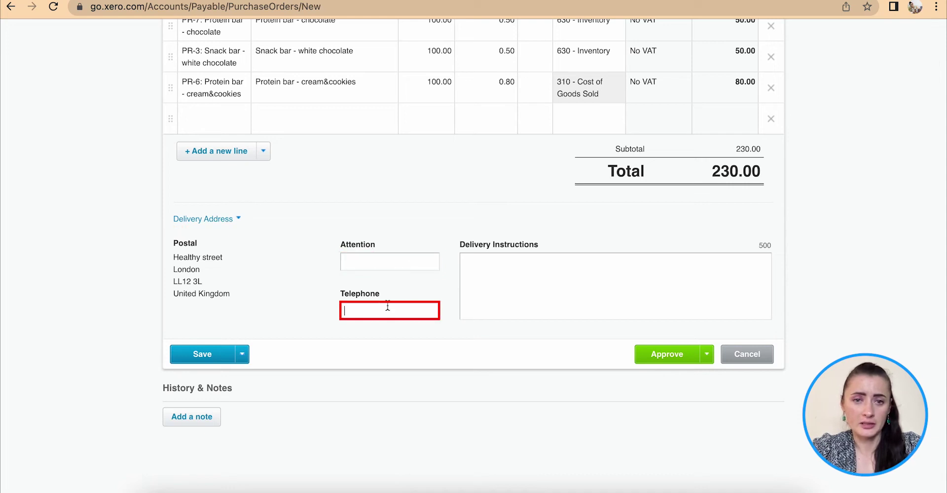
left_click(553, 290)
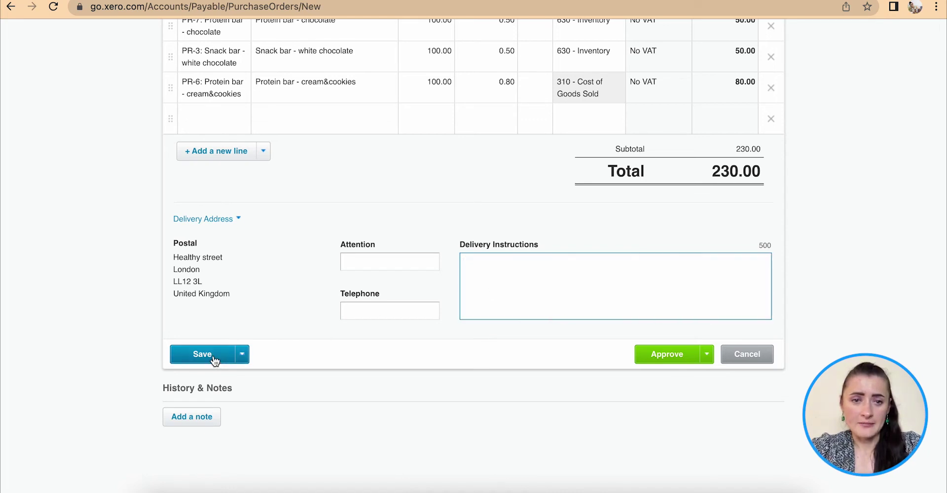
Review the available save options and approve the purchase order
left_click(242, 354)
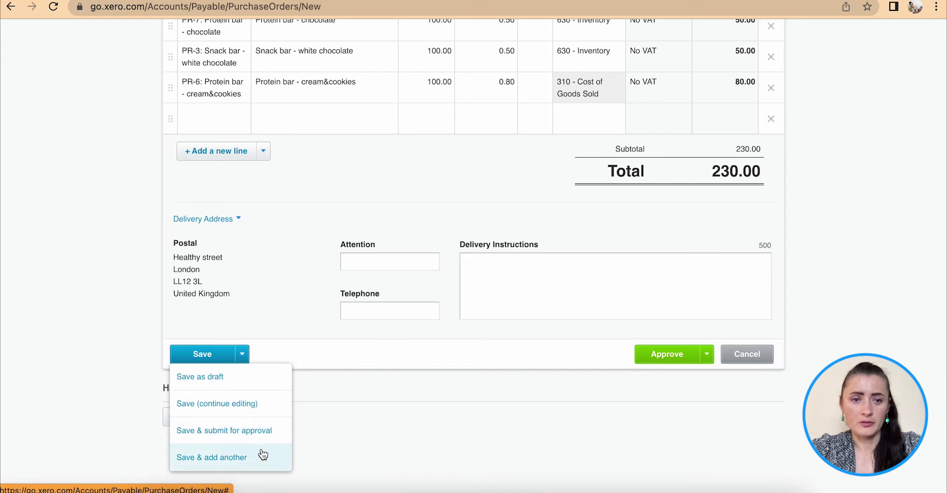
left_click(526, 362)
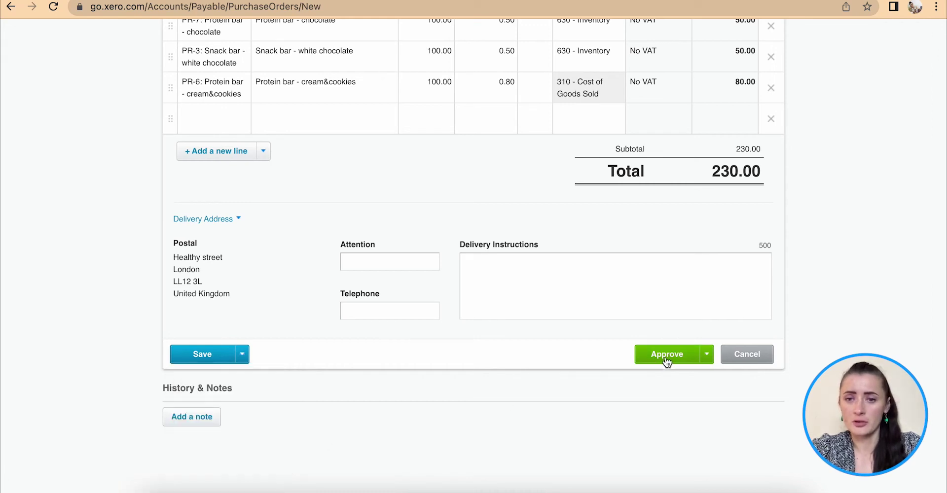
left_click(706, 354)
left_click(668, 388)
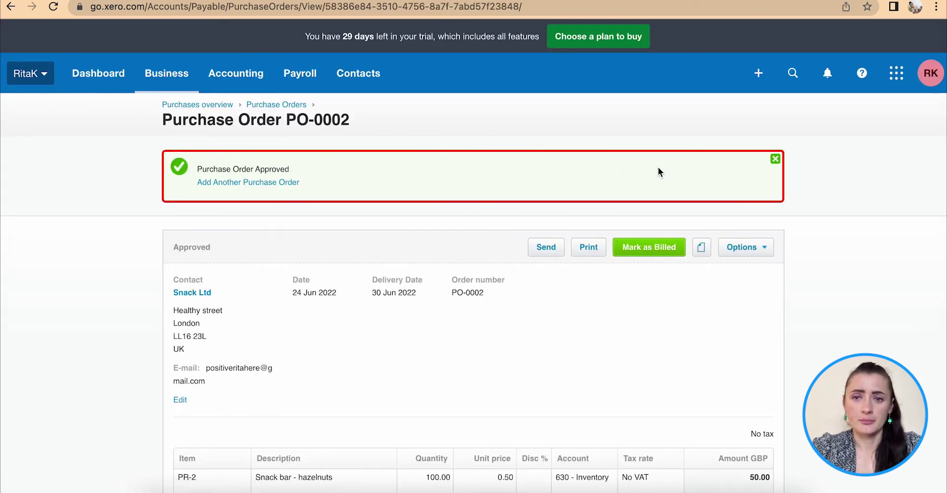
Examine the approved purchase order's file attachment choices and its further options for editing, deleting and copying
scroll(524, 321, "down", 1)
scroll(523, 318, "down", 2)
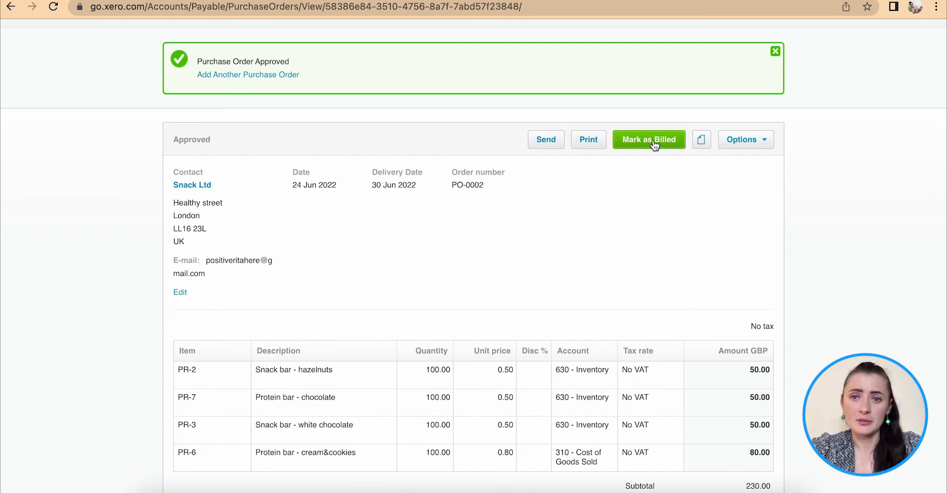
left_click(700, 141)
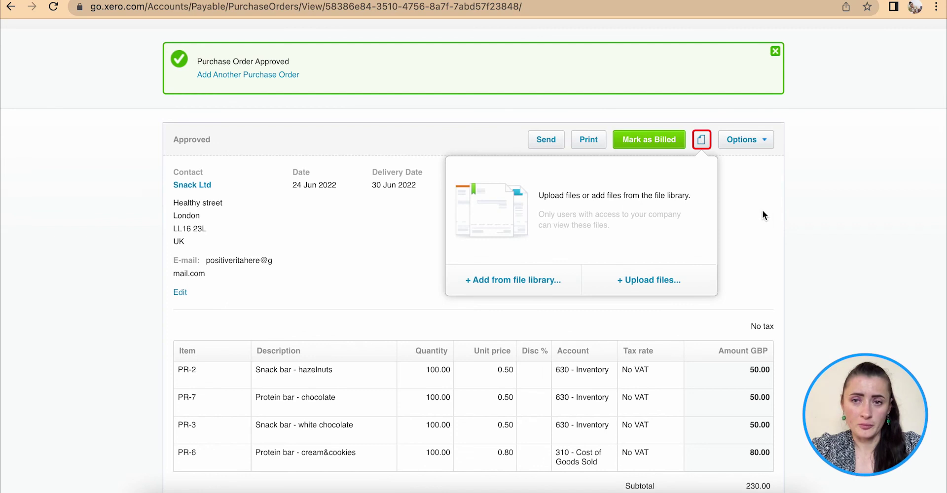
left_click(764, 139)
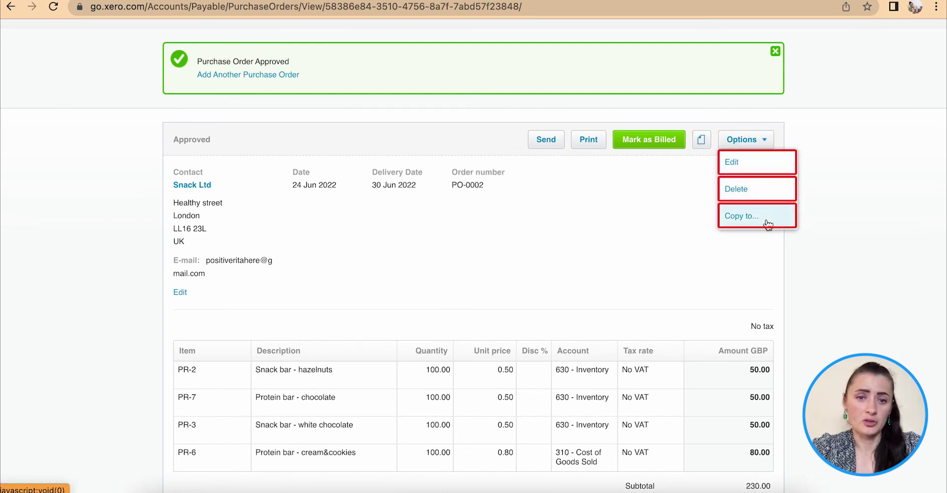
left_click(626, 218)
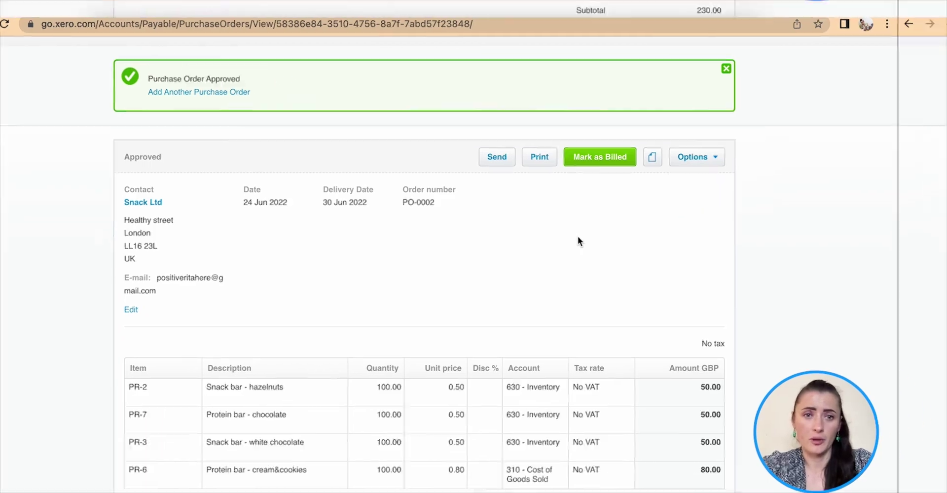